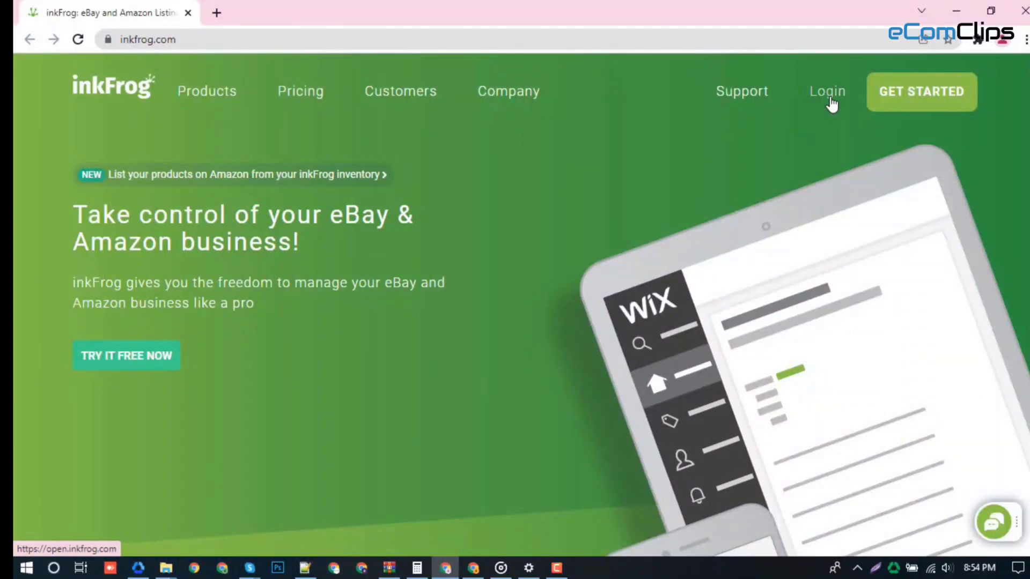
# - Log in to inkFrog and scroll through the Home dashboard
pyautogui.click(831, 103)
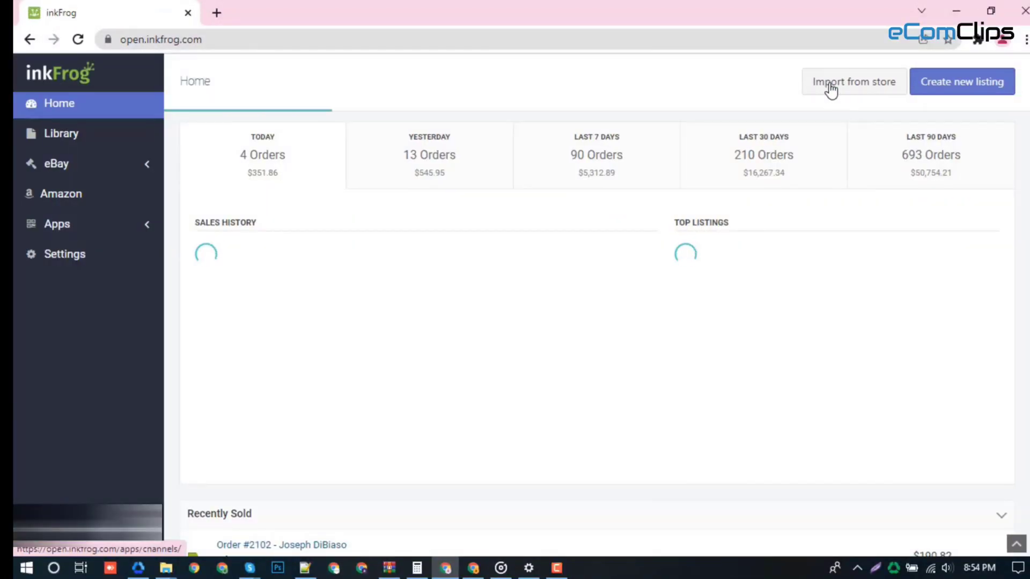
pyautogui.scroll(-4, 671, 260)
pyautogui.scroll(4, 669, 260)
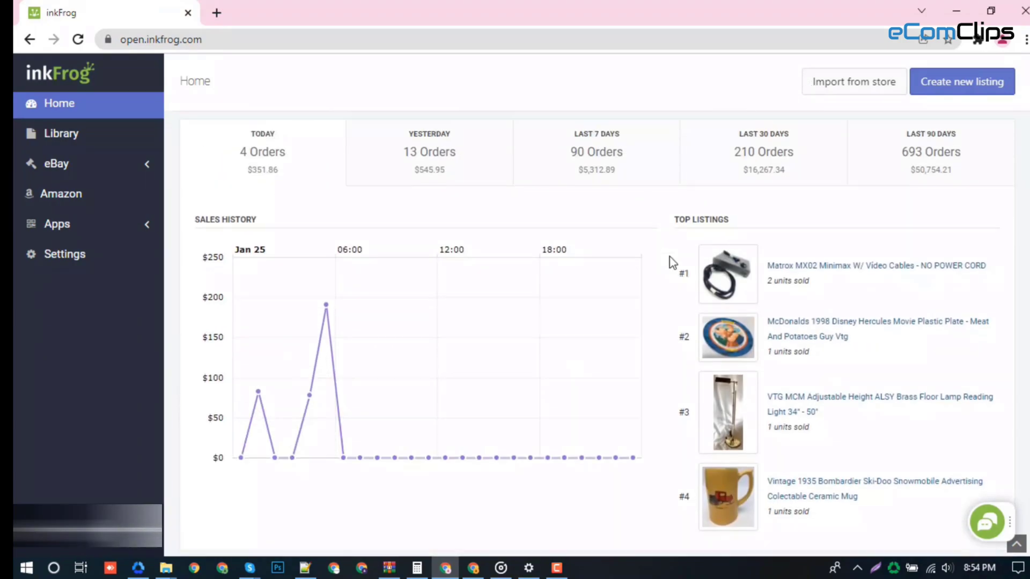
pyautogui.scroll(-5, 670, 259)
pyautogui.scroll(5, 668, 260)
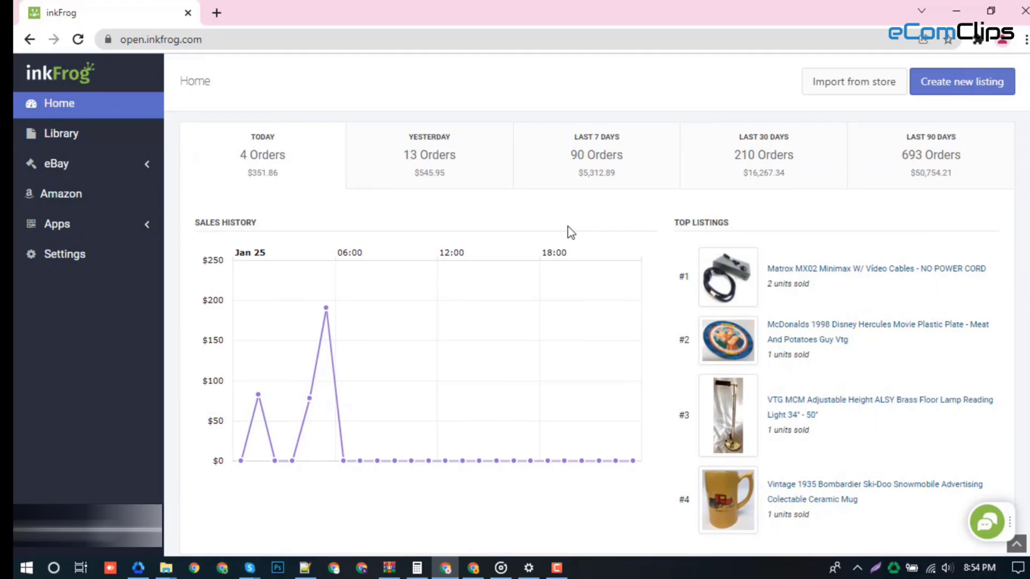
# - Highlight today's order count and the Sales History and Top Listings headings, then review the page
pyautogui.doubleClick(278, 155)
pyautogui.moveTo(257, 223); pyautogui.dragTo(193, 223)
pyautogui.moveTo(726, 224); pyautogui.dragTo(660, 223)
pyautogui.click(641, 214)
pyautogui.scroll(-5, 641, 214)
pyautogui.scroll(-1, 368, 214)
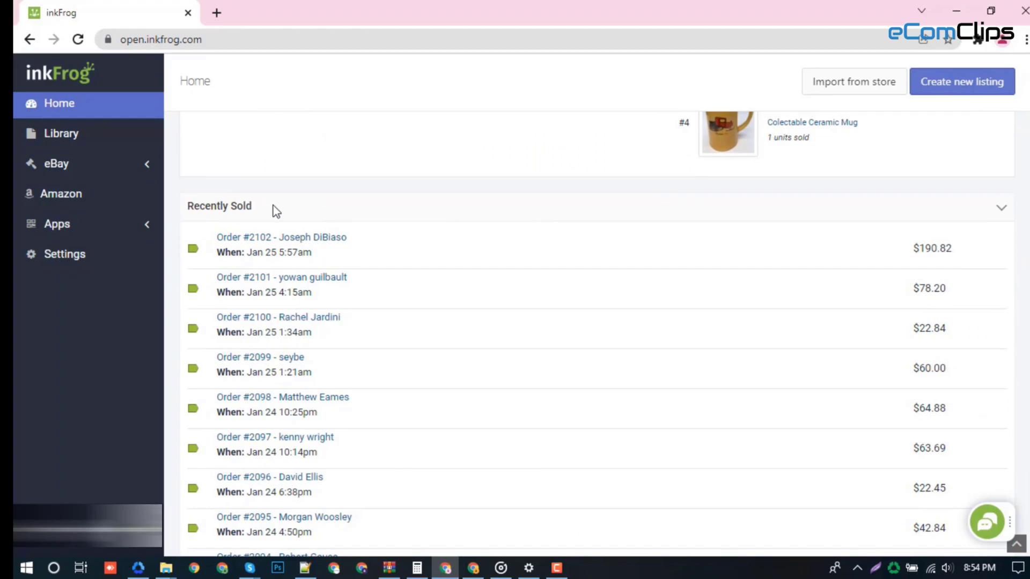
pyautogui.scroll(-3, 322, 279)
pyautogui.scroll(3, 358, 317)
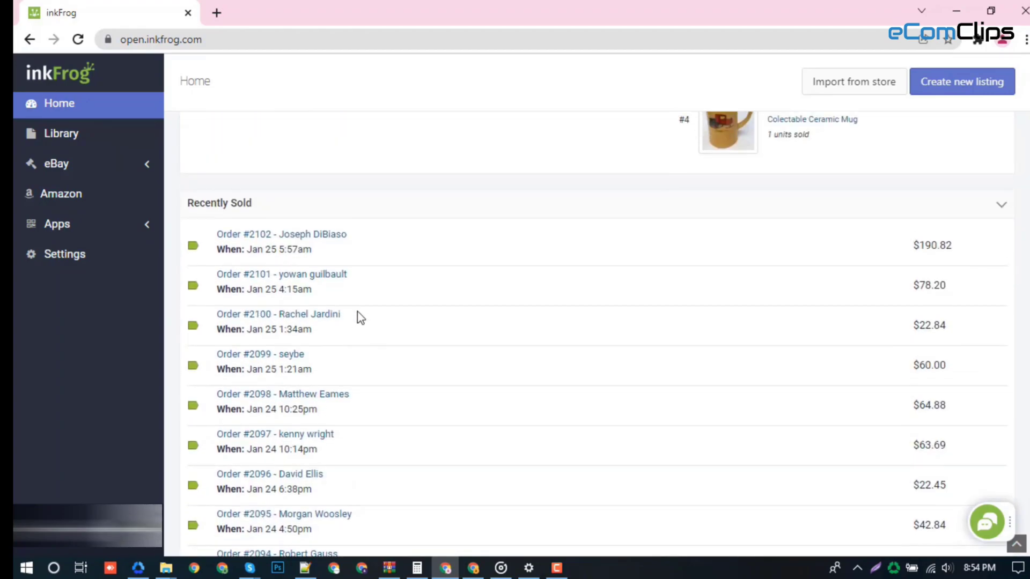
pyautogui.scroll(7, 358, 316)
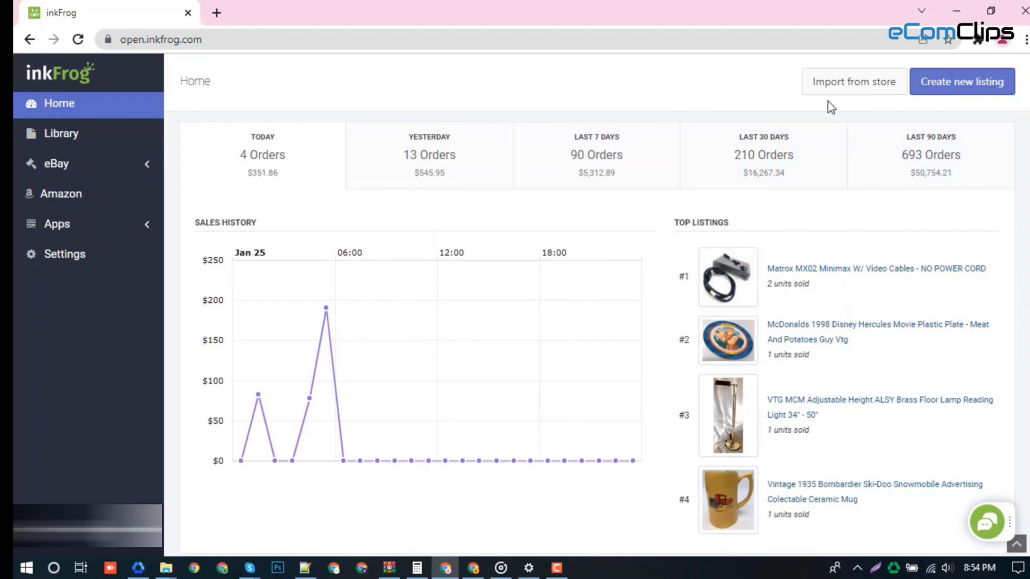
pyautogui.click(848, 84)
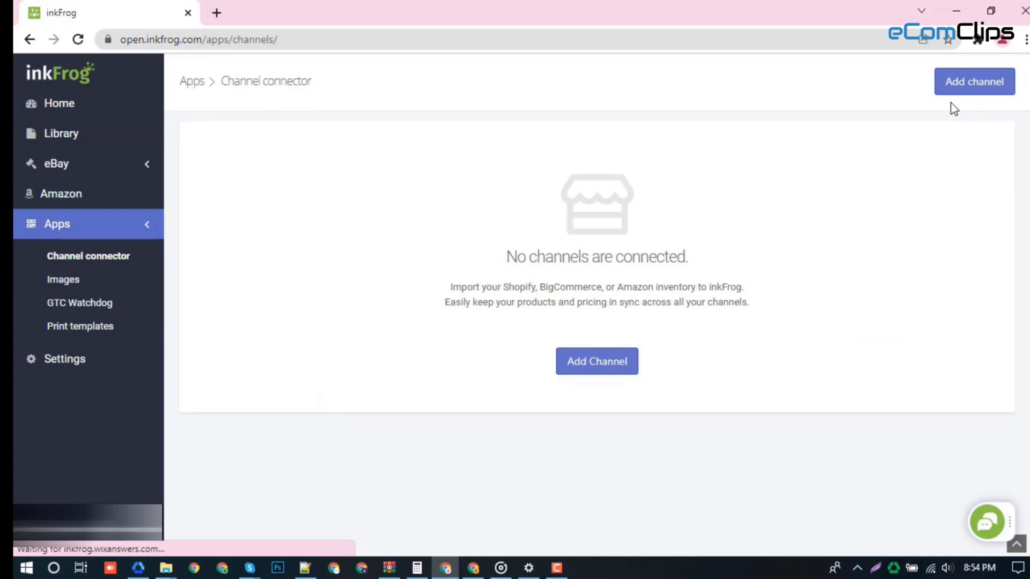
pyautogui.click(600, 362)
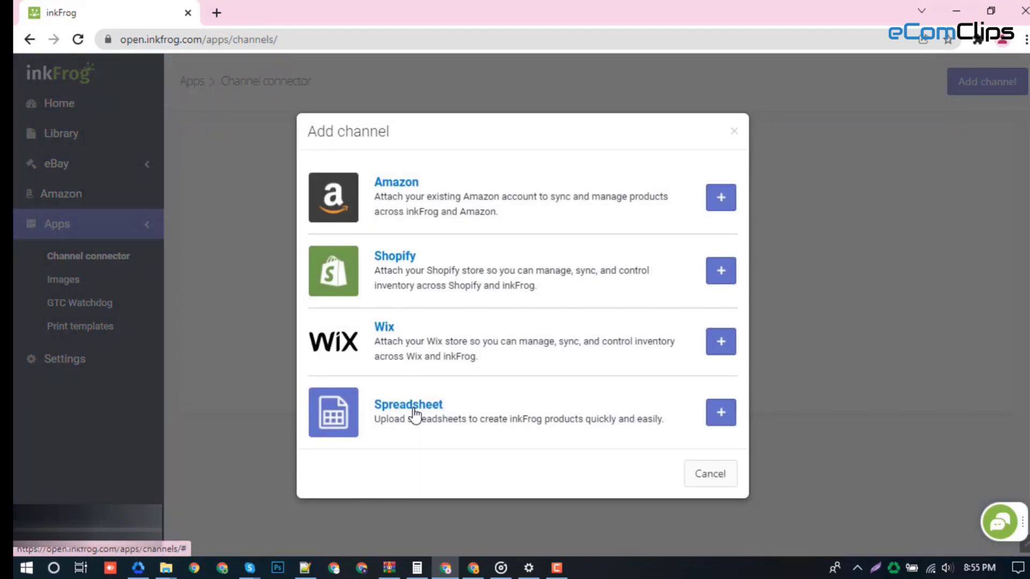
pyautogui.click(720, 198)
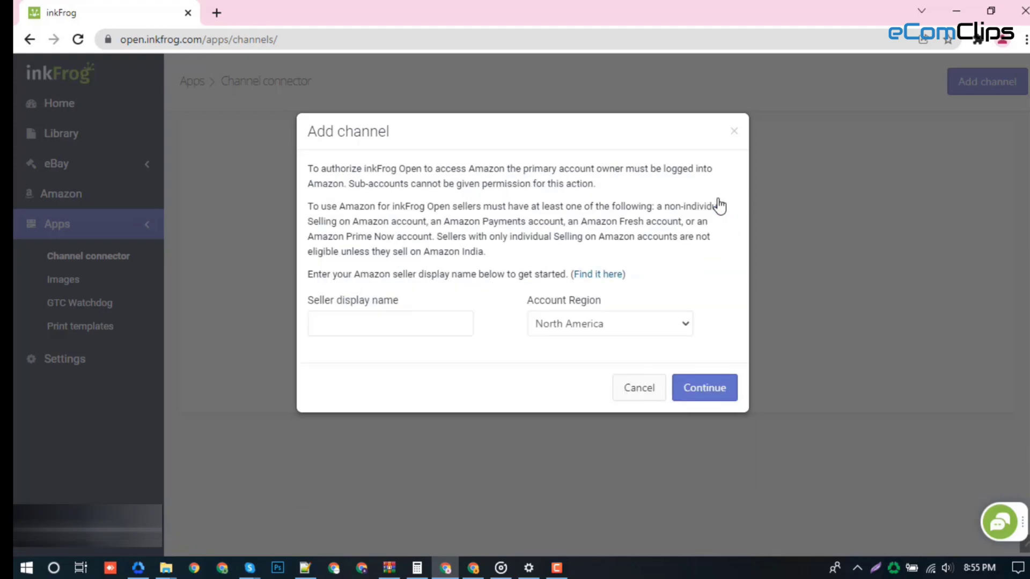
pyautogui.click(623, 332)
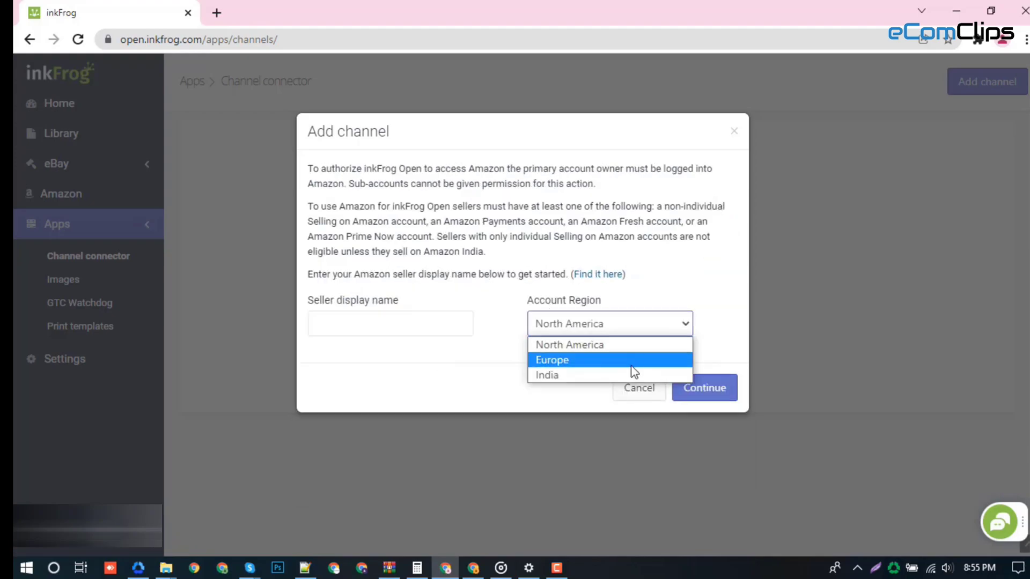
pyautogui.click(730, 134)
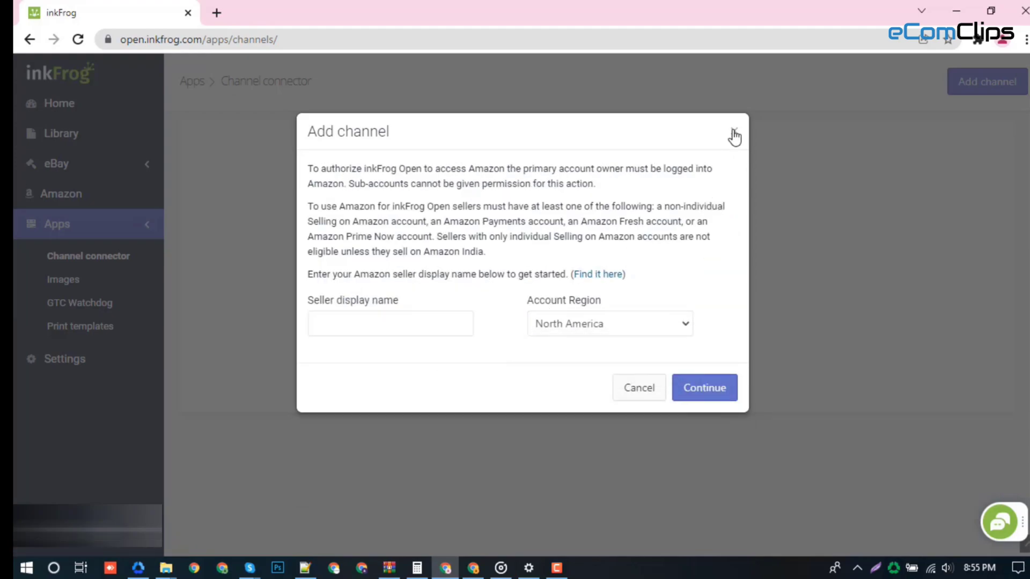
pyautogui.click(733, 131)
pyautogui.click(591, 365)
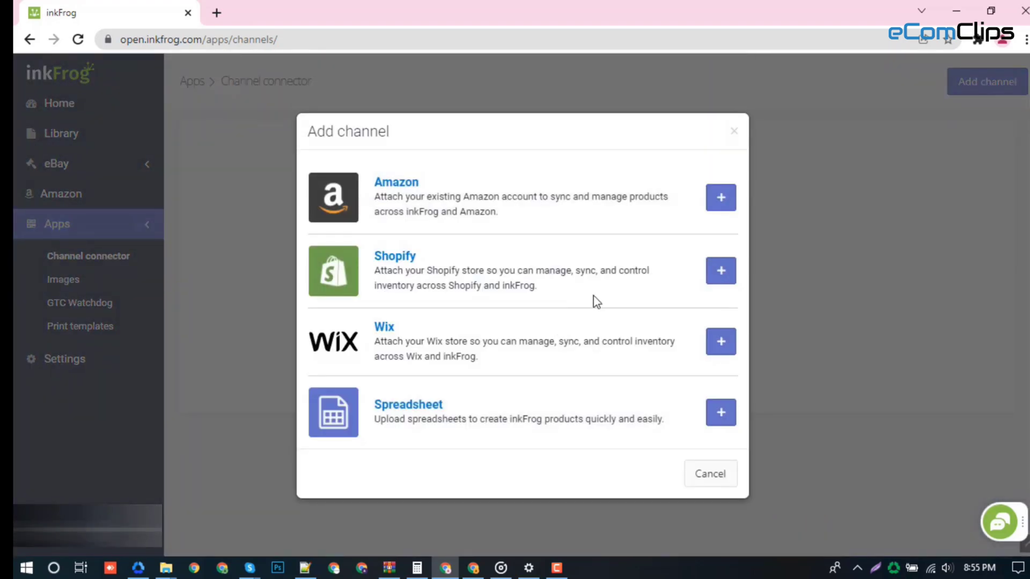
pyautogui.click(720, 269)
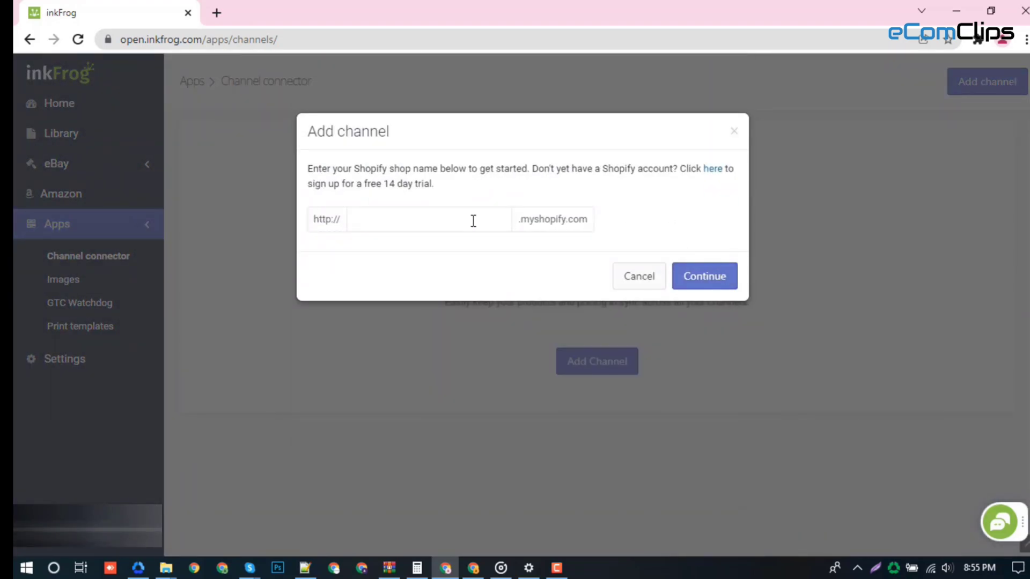
pyautogui.click(733, 131)
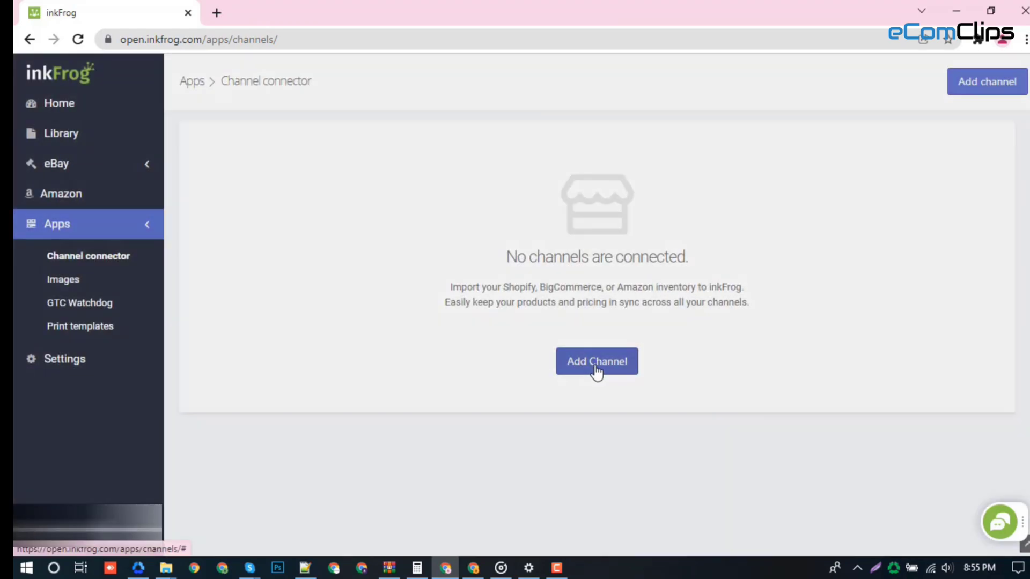
pyautogui.click(597, 370)
pyautogui.click(719, 339)
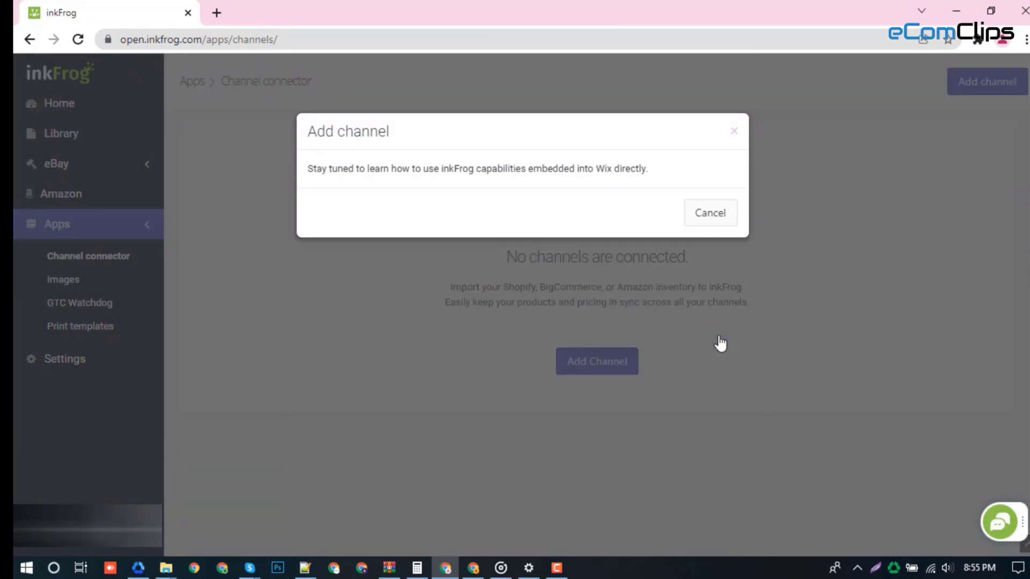
pyautogui.click(732, 133)
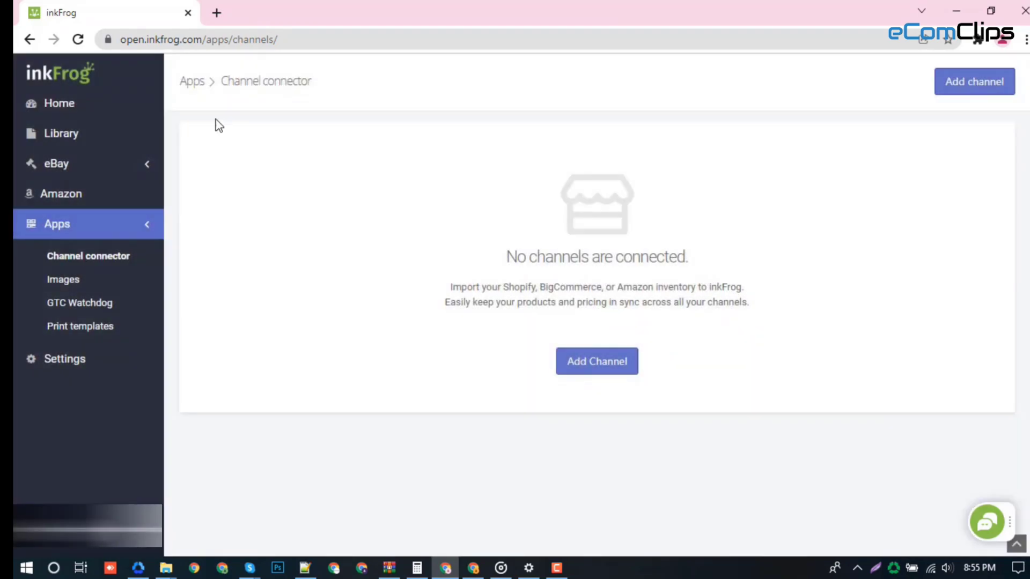
pyautogui.click(84, 103)
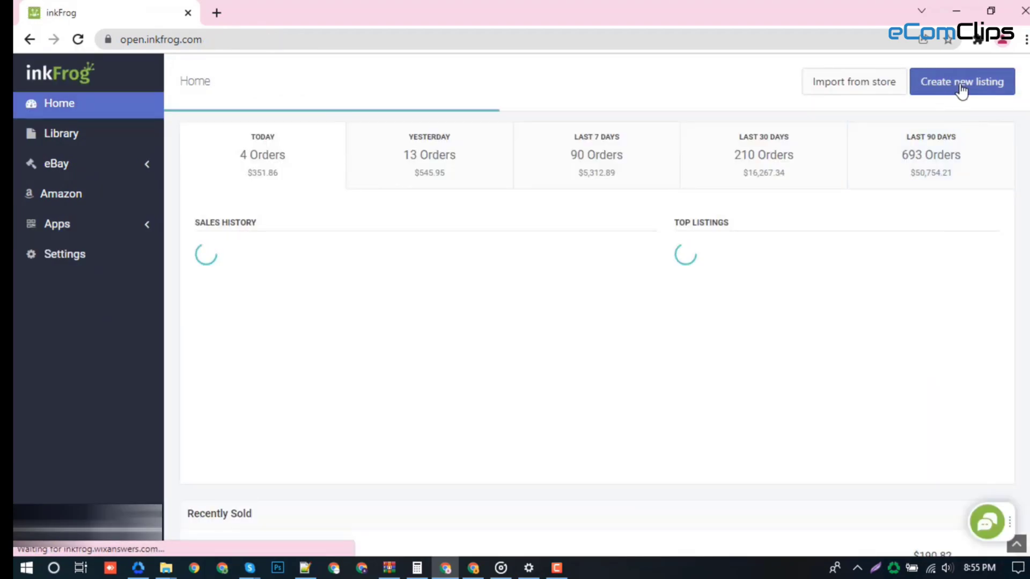
# - Preview the new-listing eBay Market choices, keeping eBay.com (US), then open the Library
pyautogui.click(962, 83)
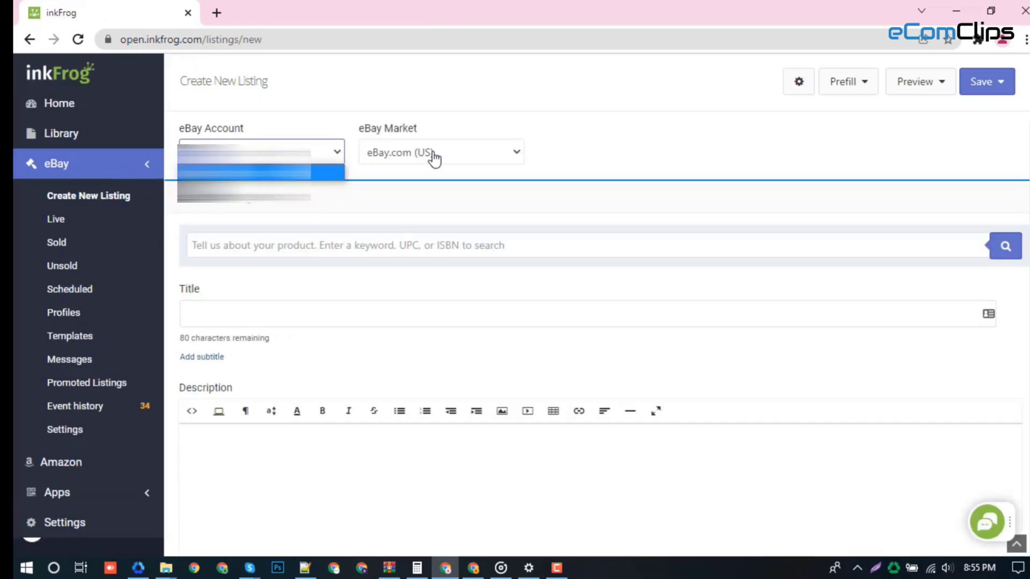
pyautogui.click(500, 153)
pyautogui.scroll(-2, 474, 234)
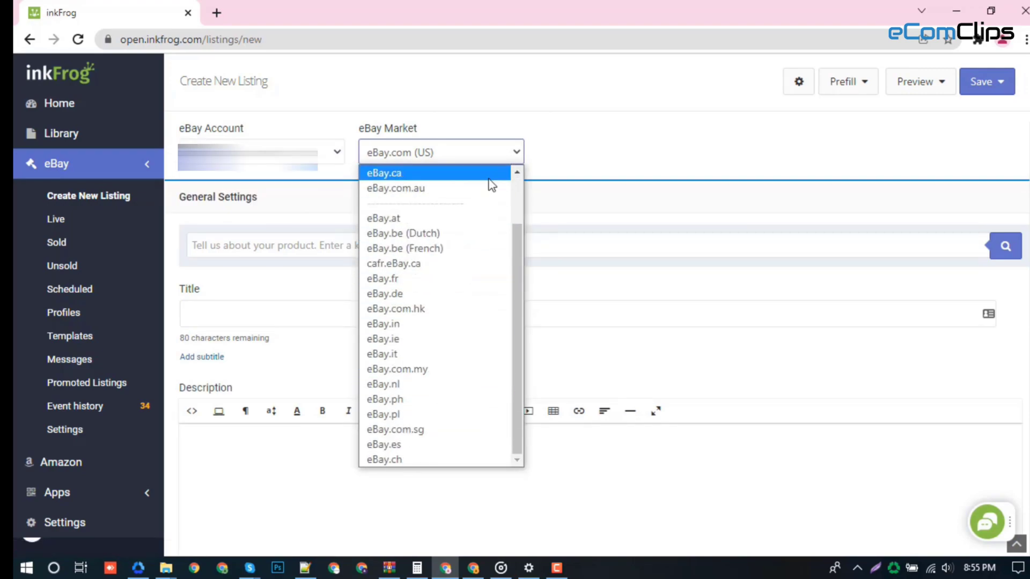
pyautogui.scroll(2, 456, 185)
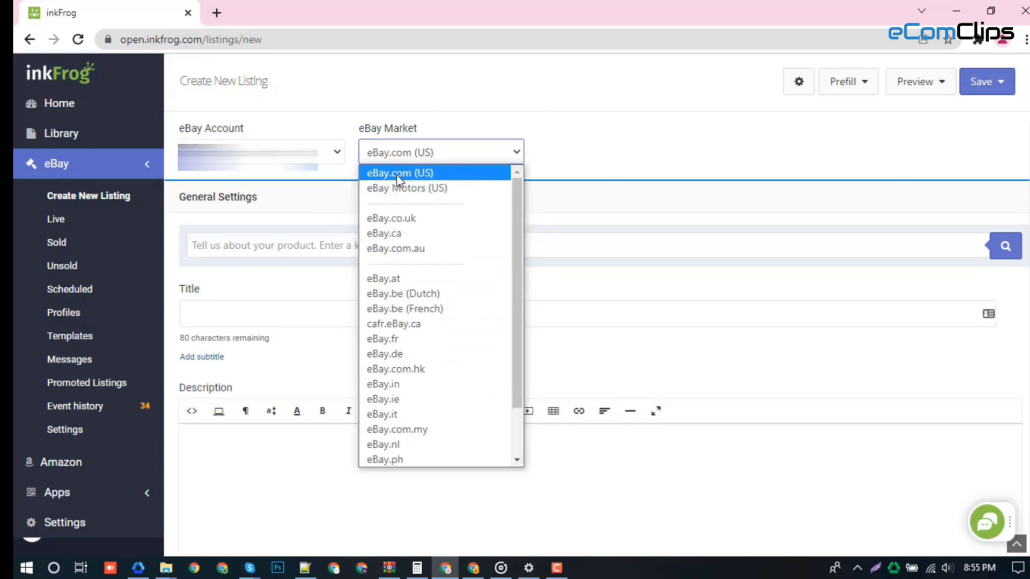
pyautogui.click(642, 155)
pyautogui.click(76, 138)
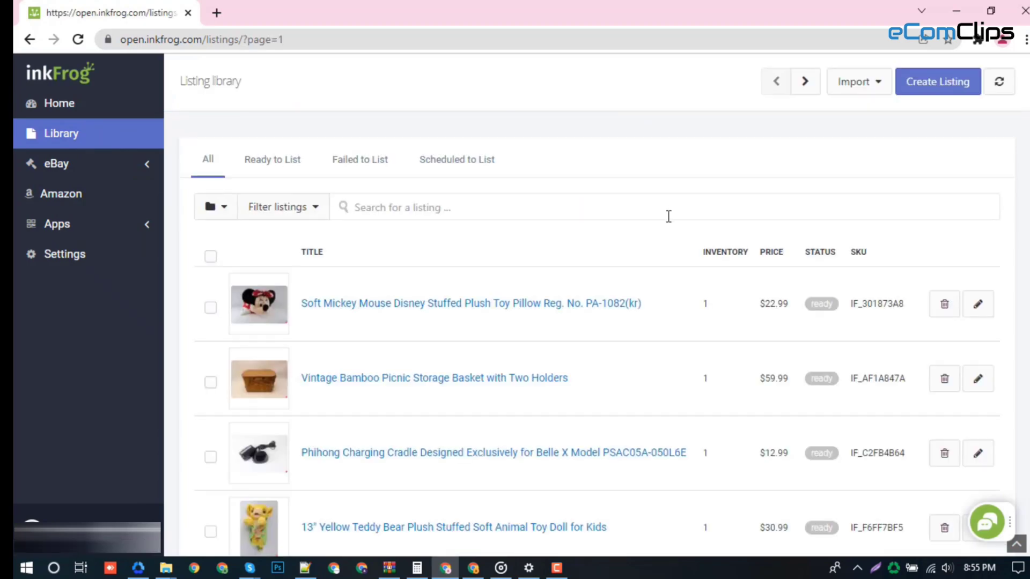
pyautogui.scroll(-10, 590, 338)
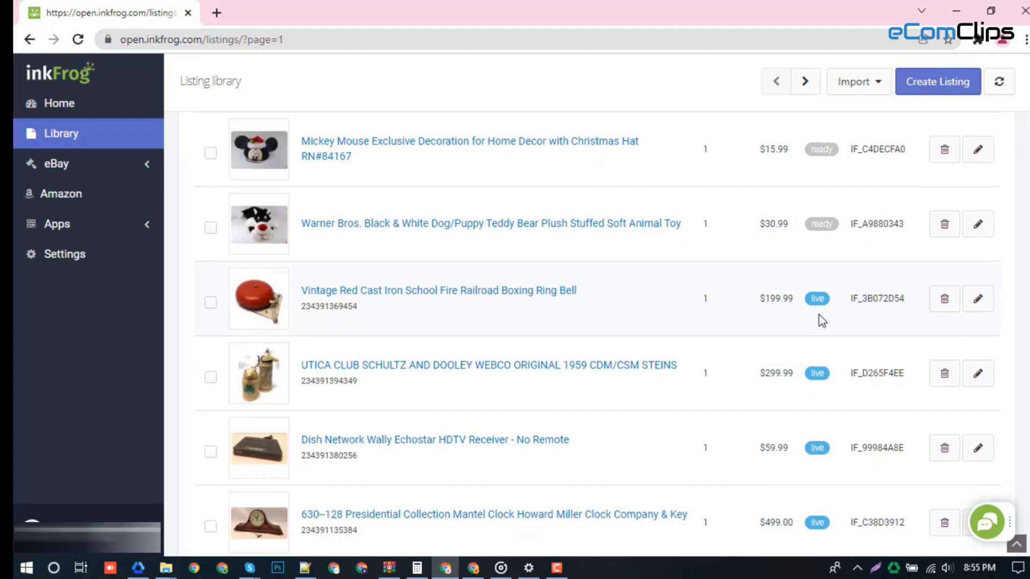
pyautogui.scroll(10, 672, 320)
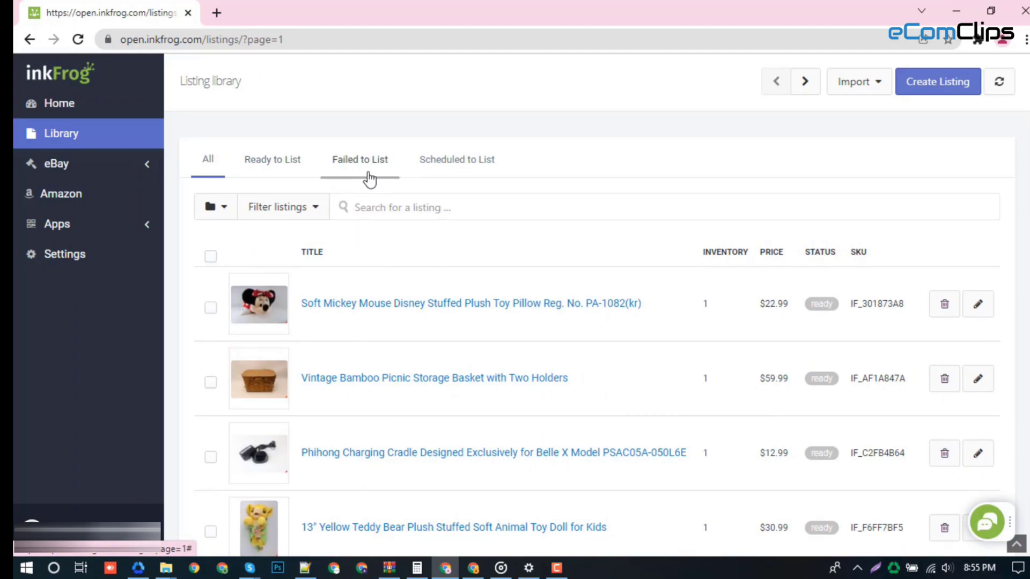
pyautogui.scroll(-10, 460, 168)
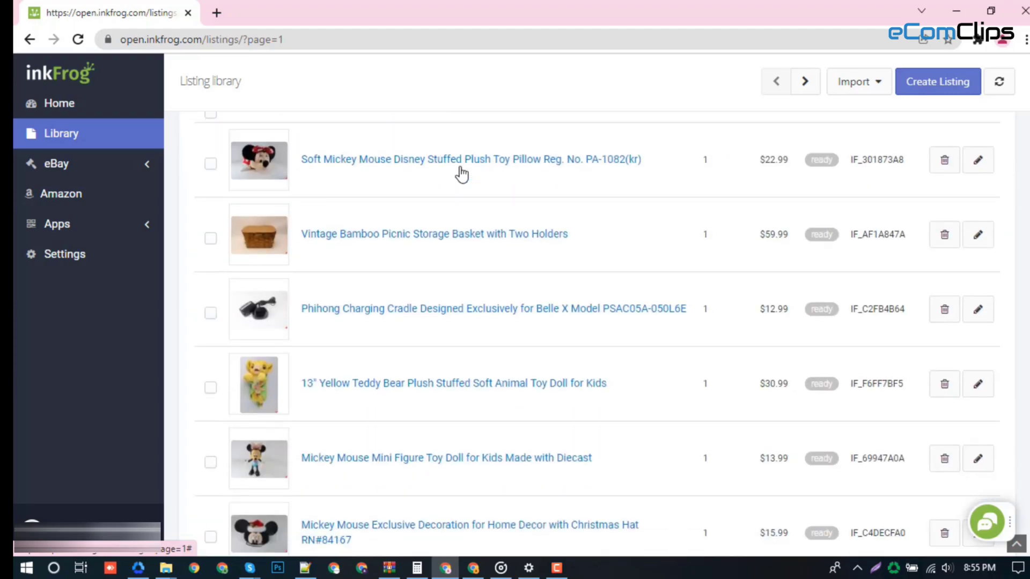
pyautogui.scroll(10, 459, 168)
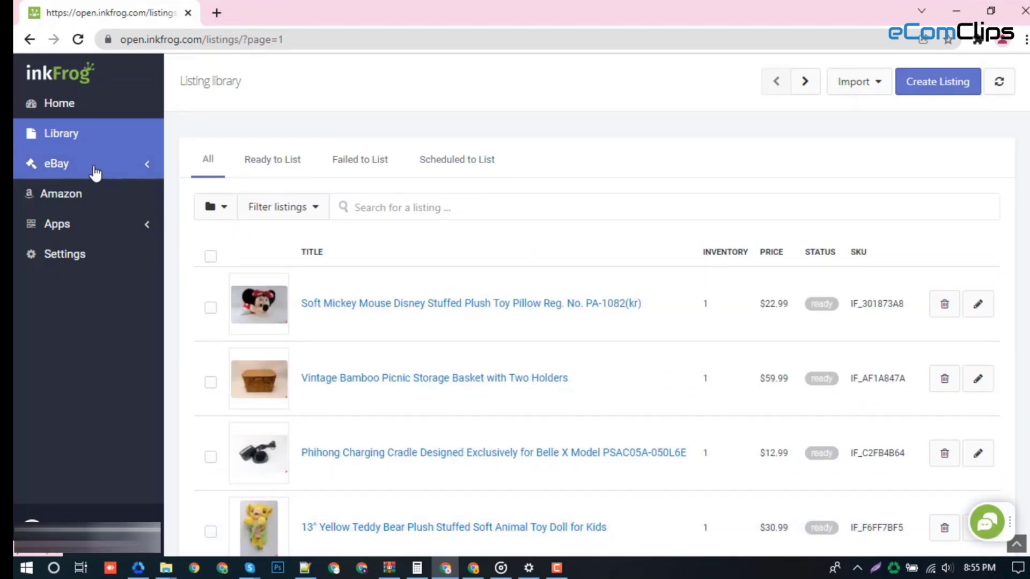
# - Expand the eBay menu and browse Listing profiles, then the empty Templates page
pyautogui.click(96, 173)
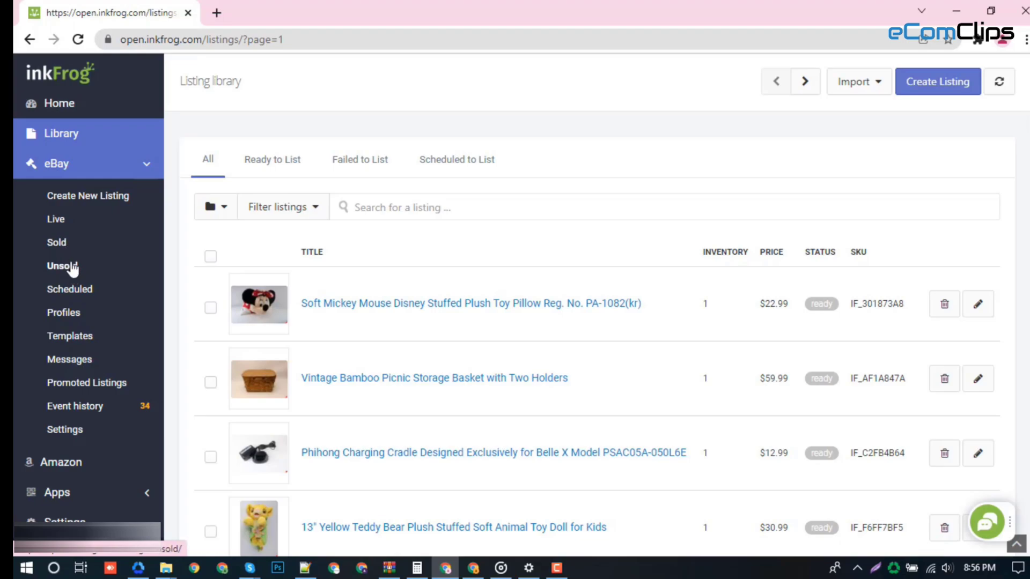
pyautogui.scroll(-4, 88, 265)
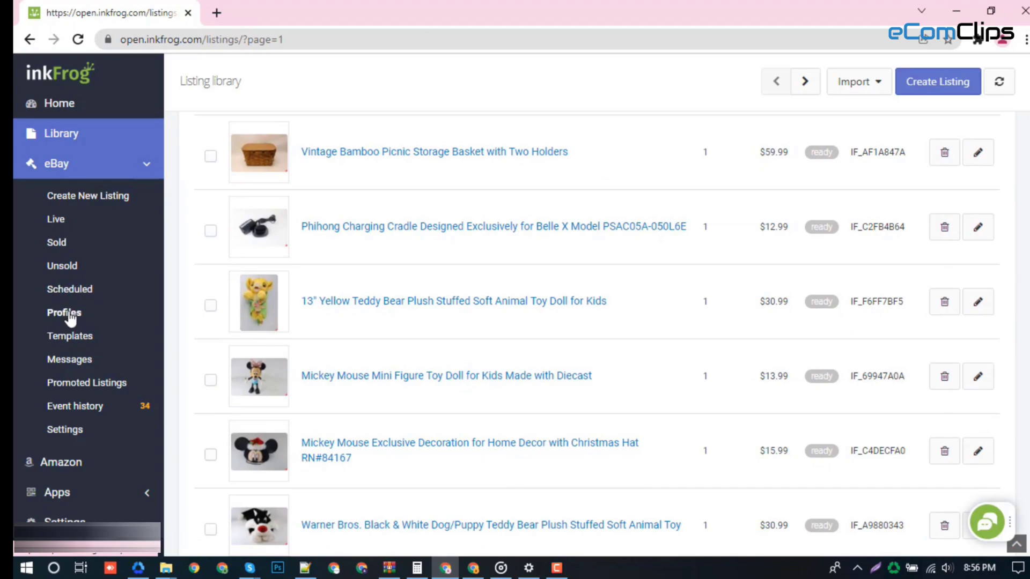
pyautogui.click(64, 313)
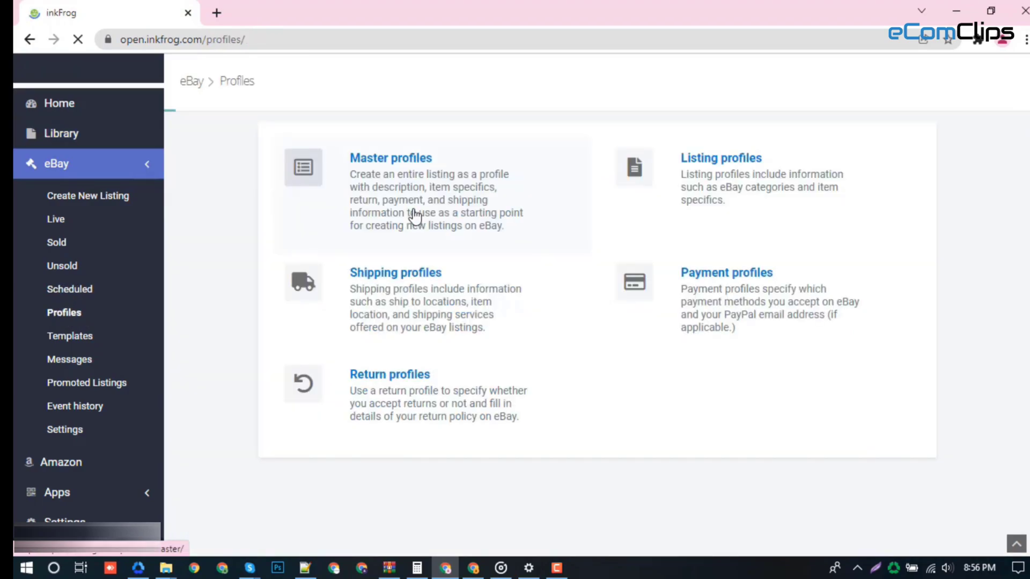
pyautogui.click(80, 342)
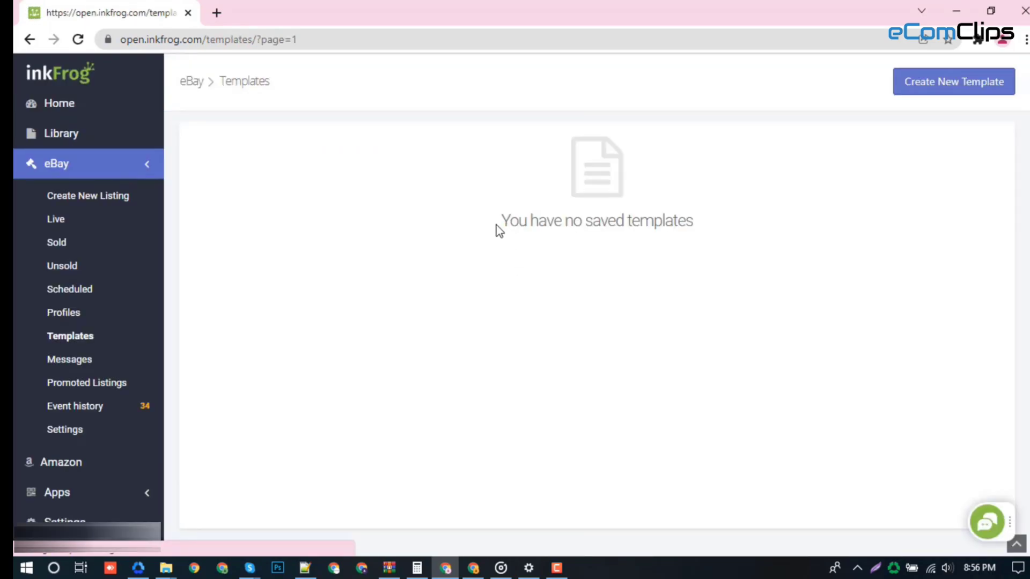
# - Preview the new-template type choices without creating one, then go to Amazon
pyautogui.click(928, 92)
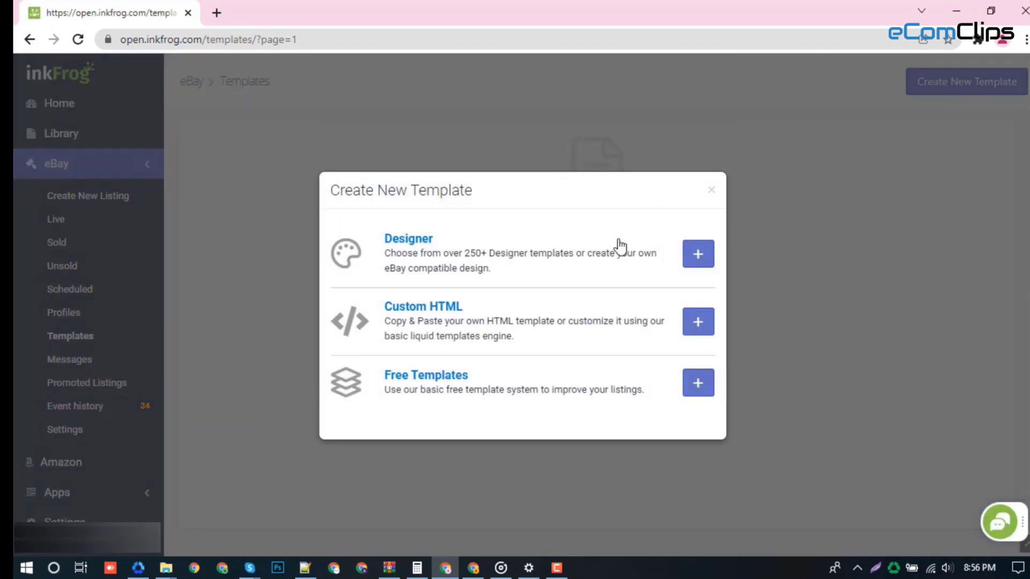
pyautogui.click(709, 192)
pyautogui.click(83, 196)
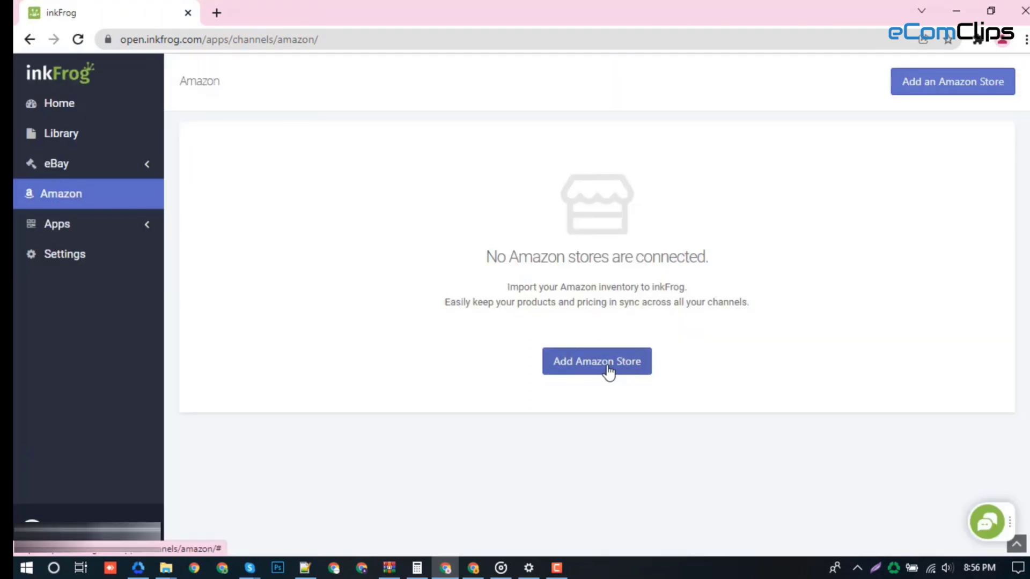
# - Preview the Add Amazon store form and its account regions unsaved, then expand Apps
pyautogui.click(609, 372)
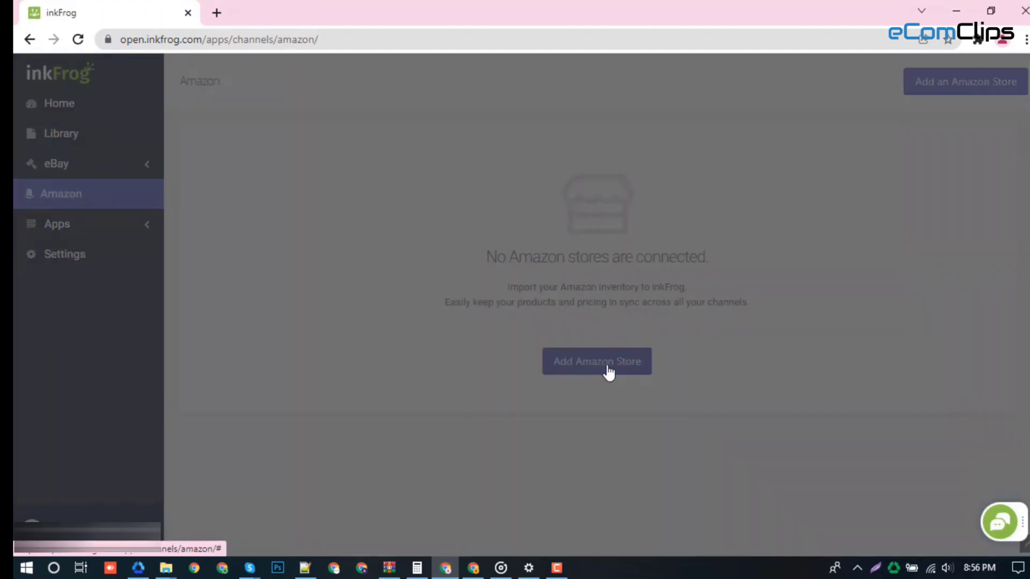
pyautogui.click(722, 307)
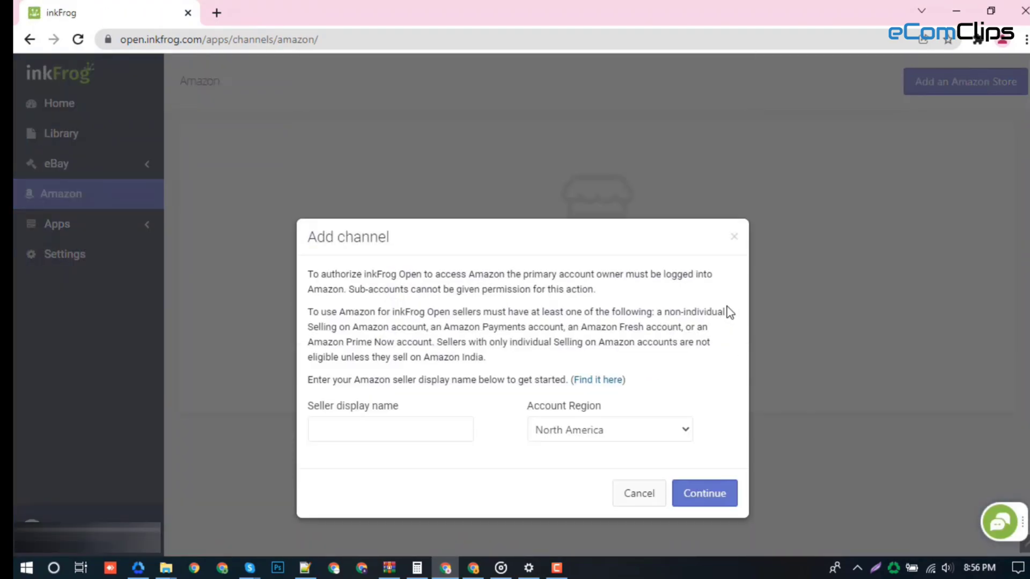
pyautogui.click(671, 435)
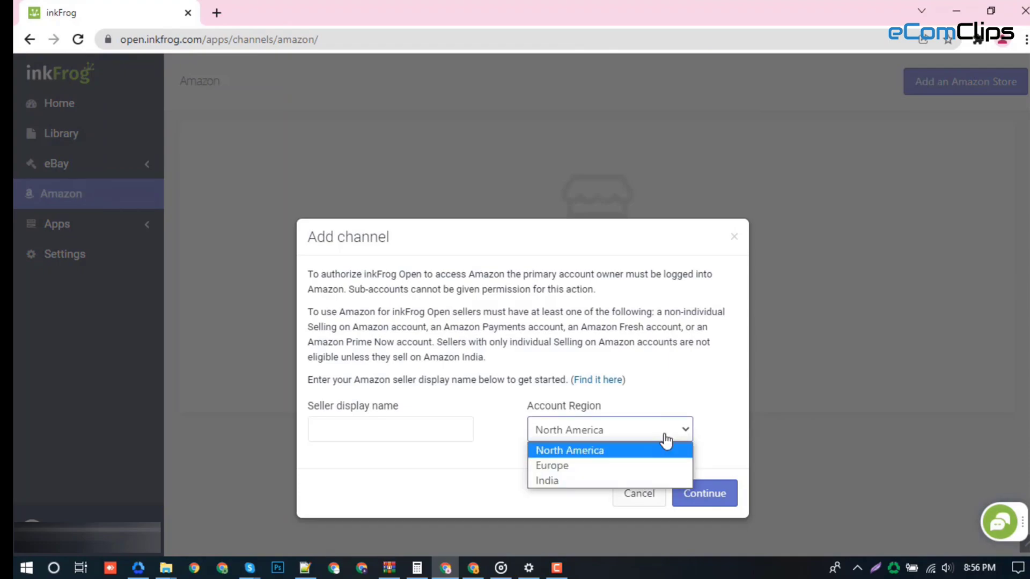
pyautogui.click(733, 237)
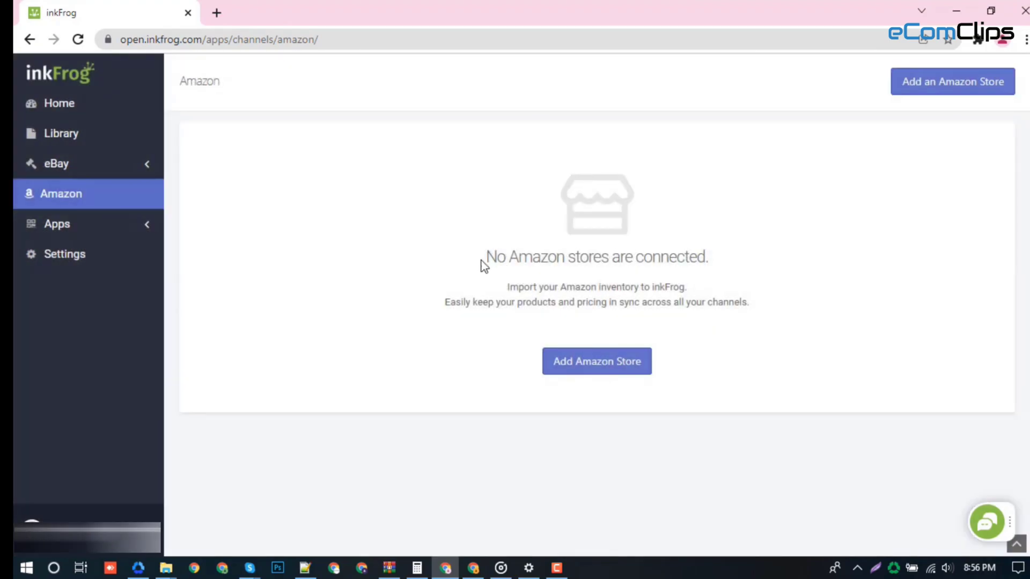
pyautogui.click(118, 237)
pyautogui.scroll(-1, 324, 191)
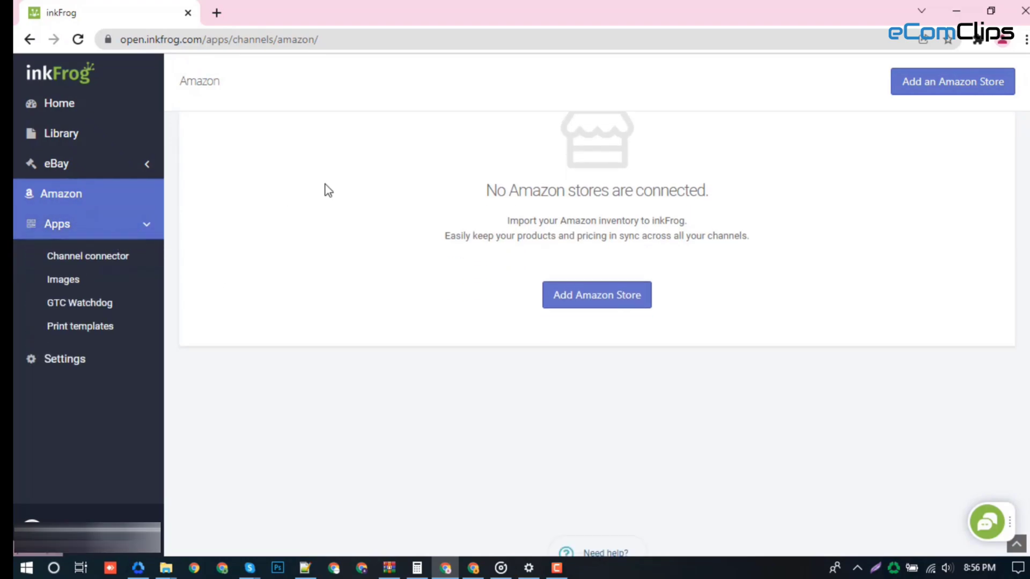
# - On Channel connector, preview adding an Amazon channel and its regions without saving
pyautogui.click(89, 258)
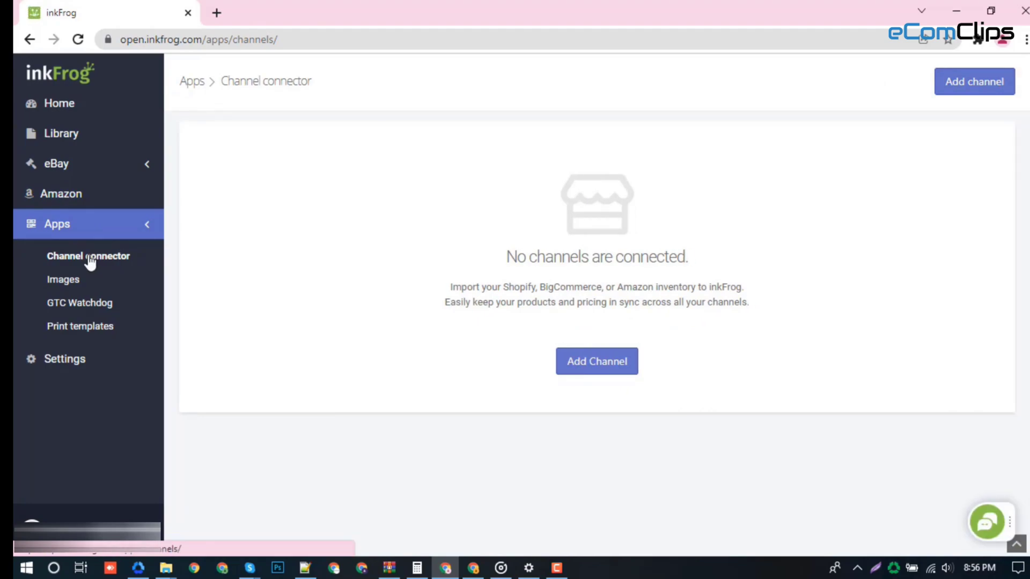
pyautogui.click(609, 369)
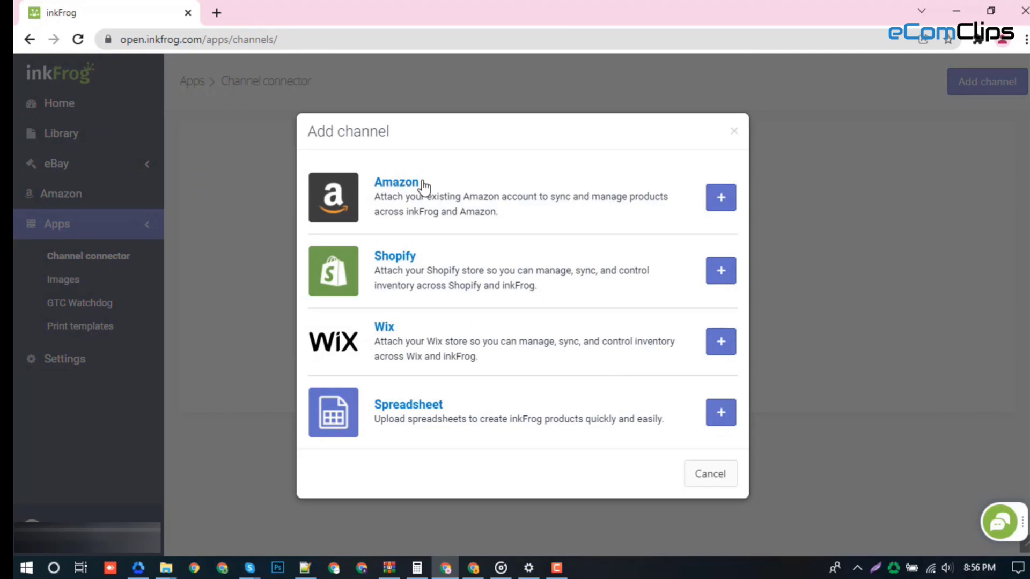
pyautogui.click(720, 197)
pyautogui.click(669, 326)
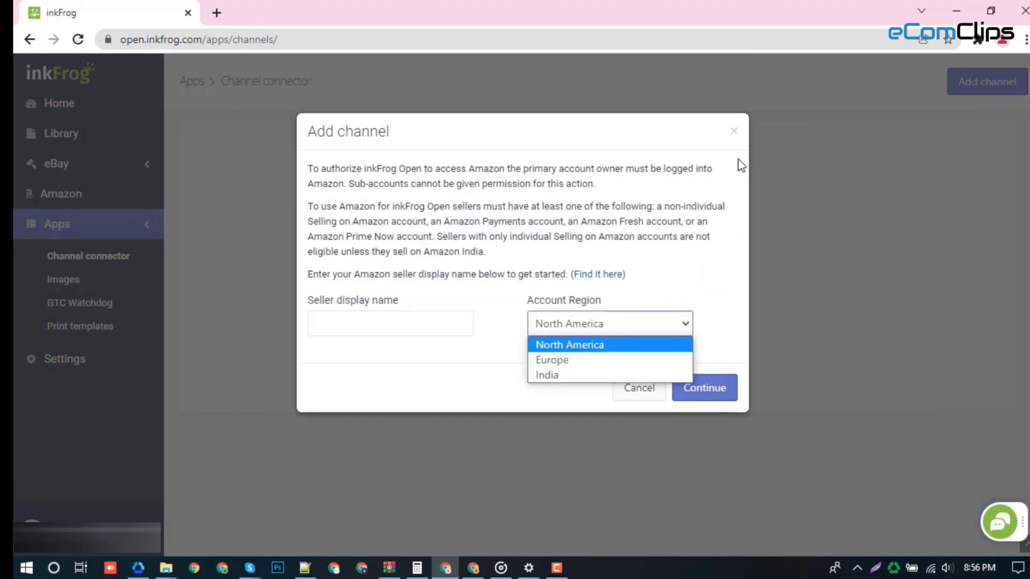
pyautogui.click(732, 132)
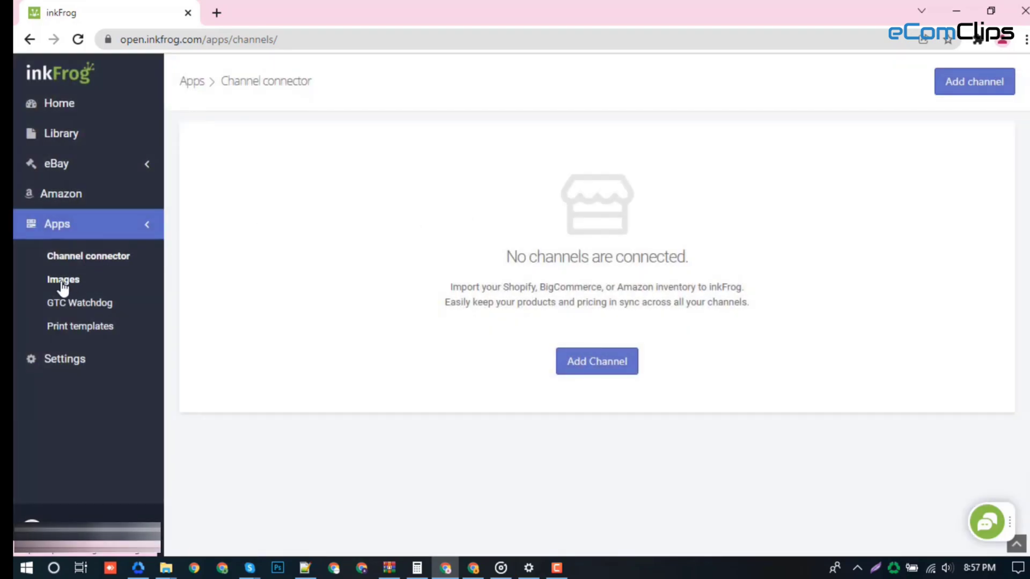
# - Open the Images library and preview its import options
pyautogui.click(63, 284)
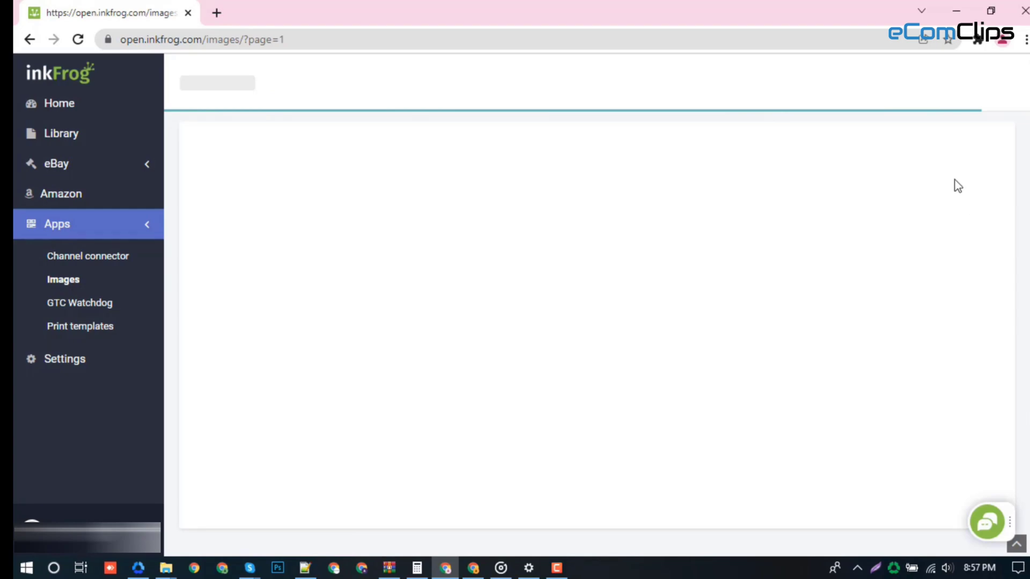
pyautogui.click(928, 83)
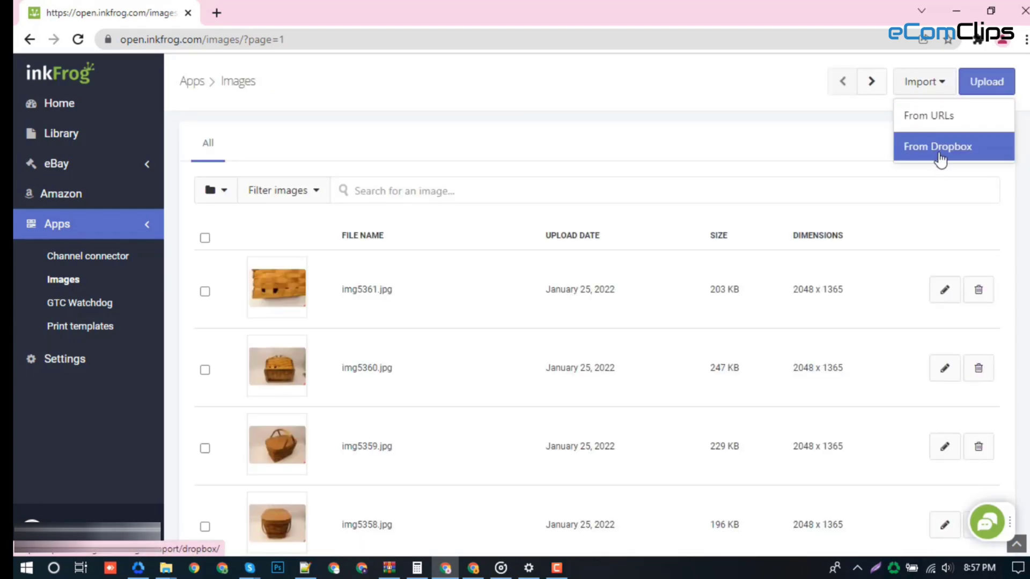
pyautogui.click(775, 132)
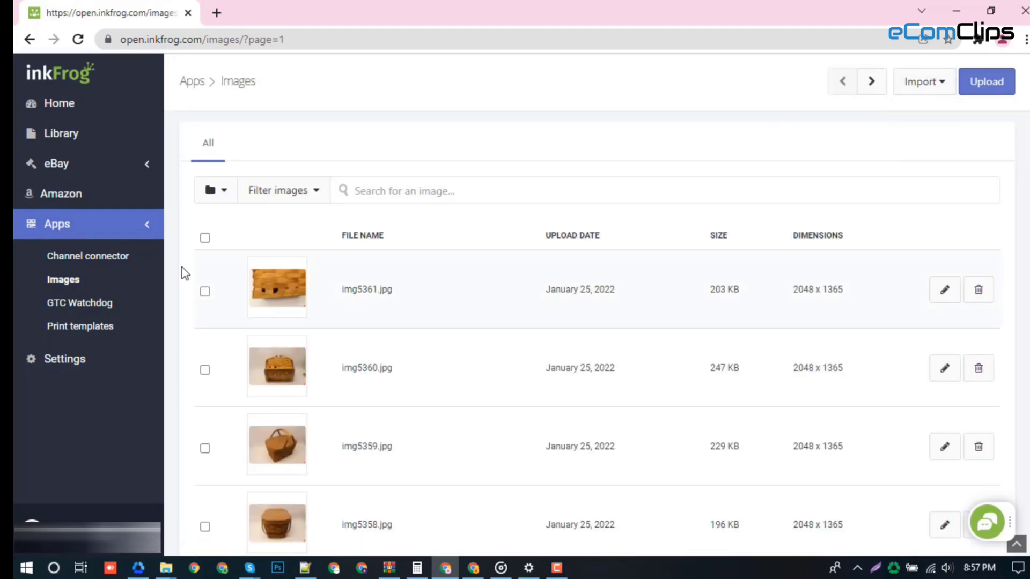
# - Start a new GTC Watchdog rule and check the account and market lists, keeping eBay.com (US)
pyautogui.click(74, 304)
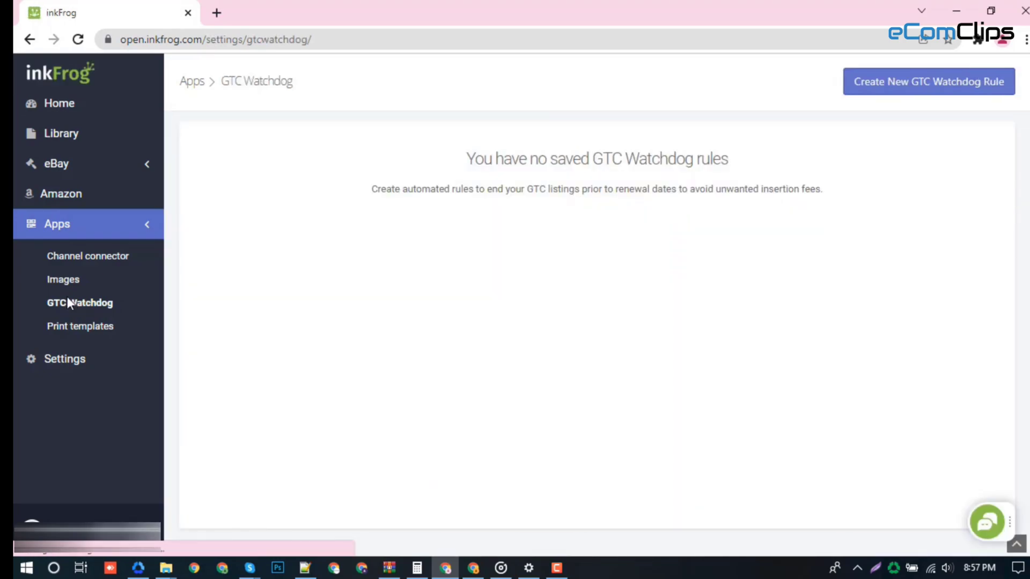
pyautogui.click(890, 90)
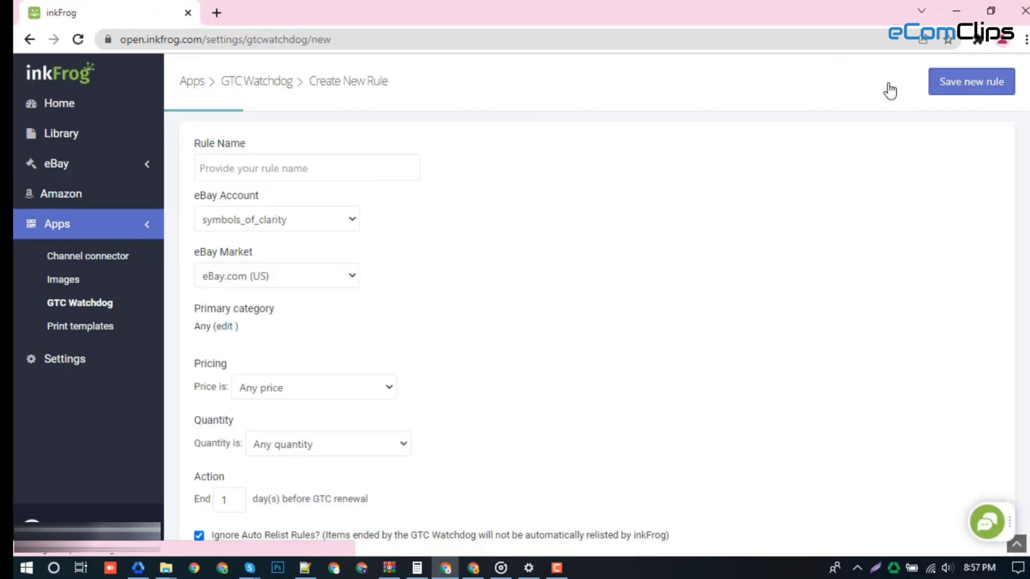
pyautogui.click(350, 220)
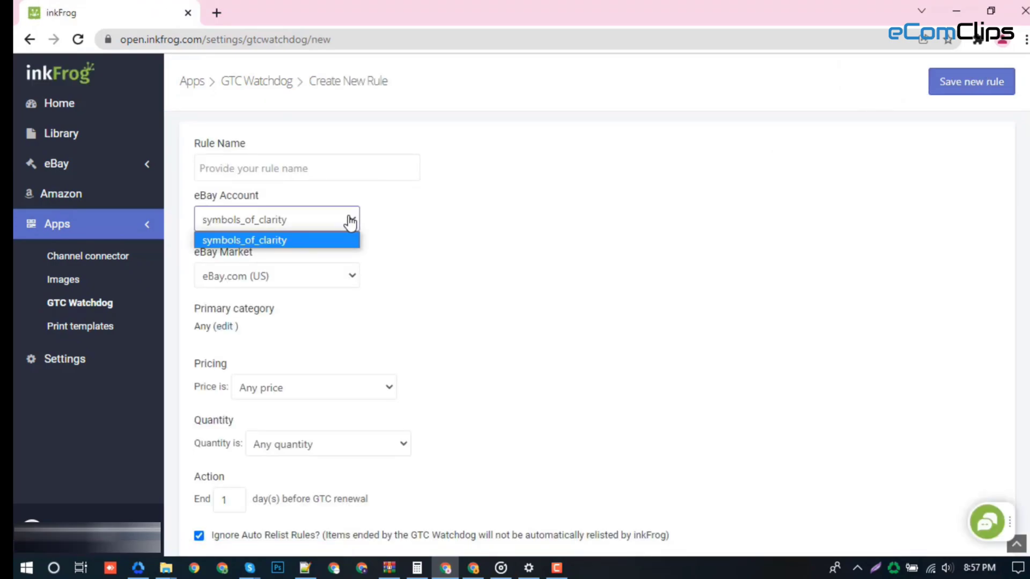
pyautogui.click(347, 275)
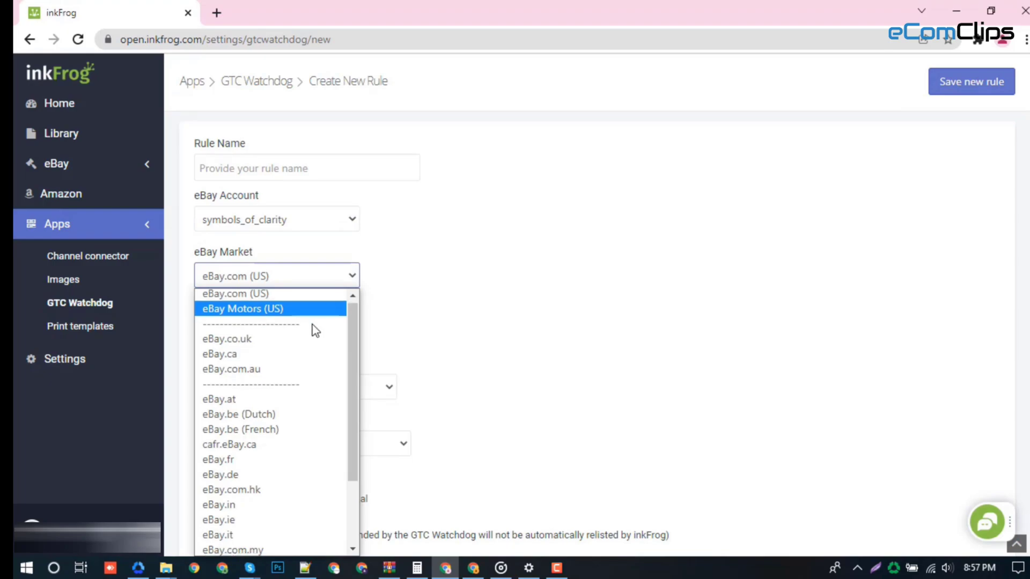
pyautogui.scroll(-2, 315, 329)
pyautogui.scroll(2, 314, 365)
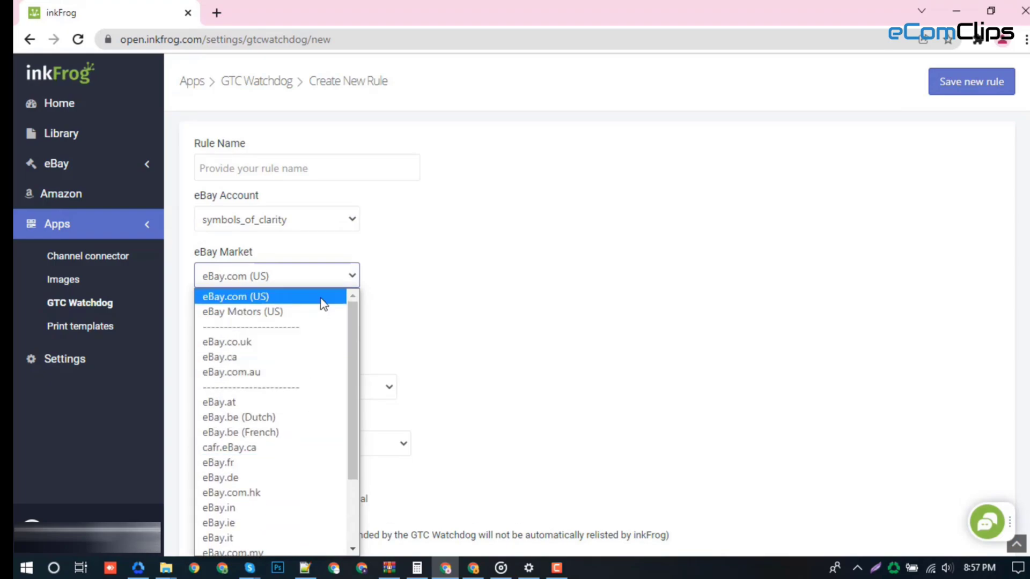
pyautogui.scroll(-2, 330, 397)
pyautogui.click(513, 345)
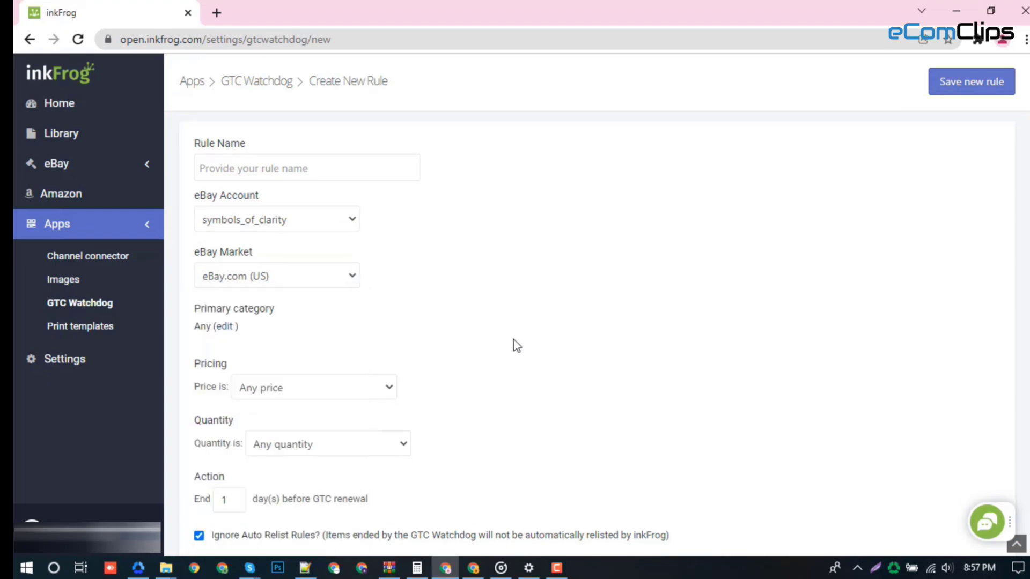
# - Review the rule form, rechecking the eBay account list without changing it
pyautogui.scroll(-4, 500, 258)
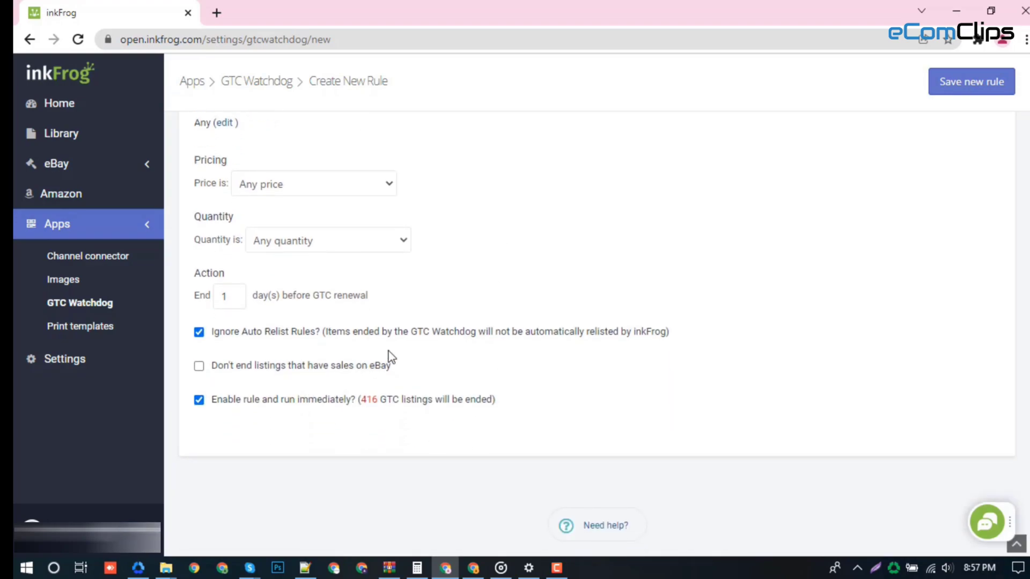
pyautogui.scroll(2, 399, 348)
pyautogui.scroll(3, 412, 348)
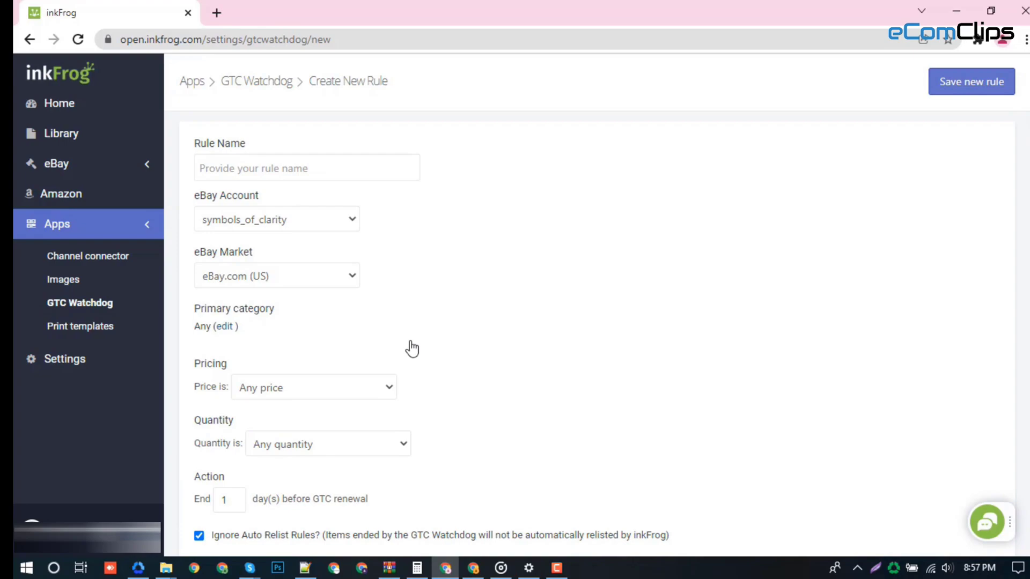
pyautogui.click(336, 225)
pyautogui.click(458, 223)
pyautogui.scroll(-1, 441, 307)
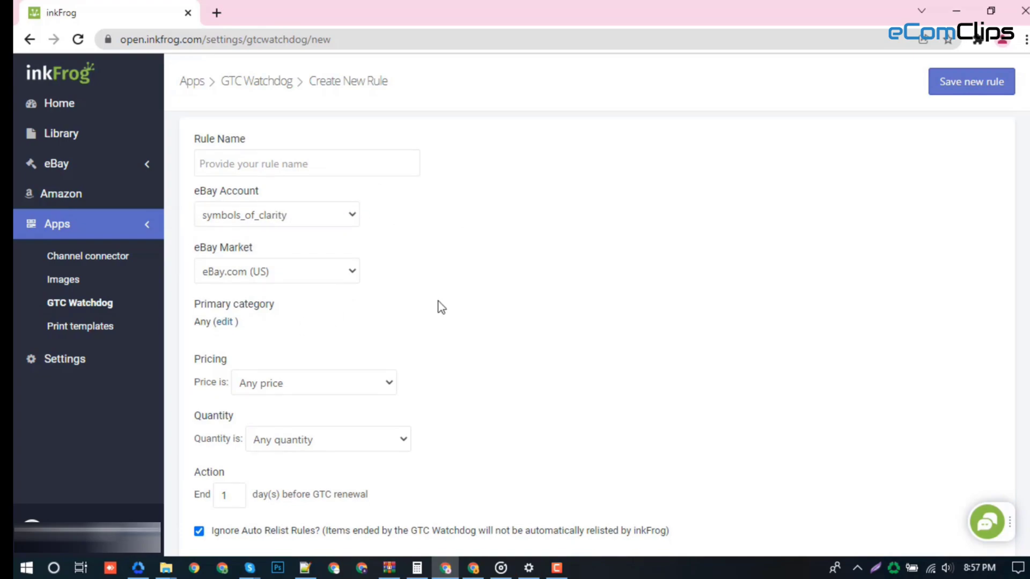
pyautogui.scroll(-1, 440, 307)
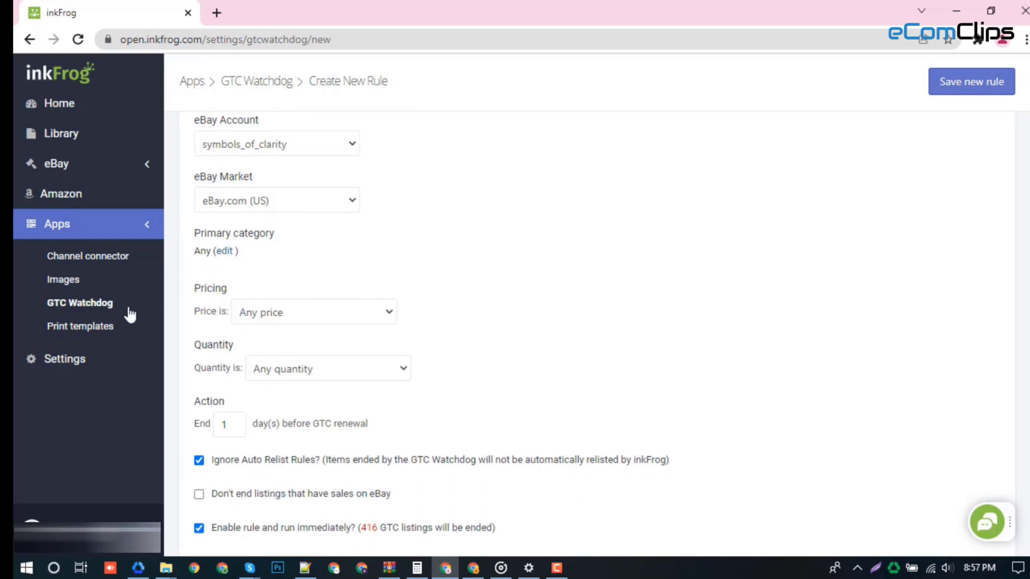
# - Open the Print templates page listing the Address Labels and Invoice templates
pyautogui.click(99, 332)
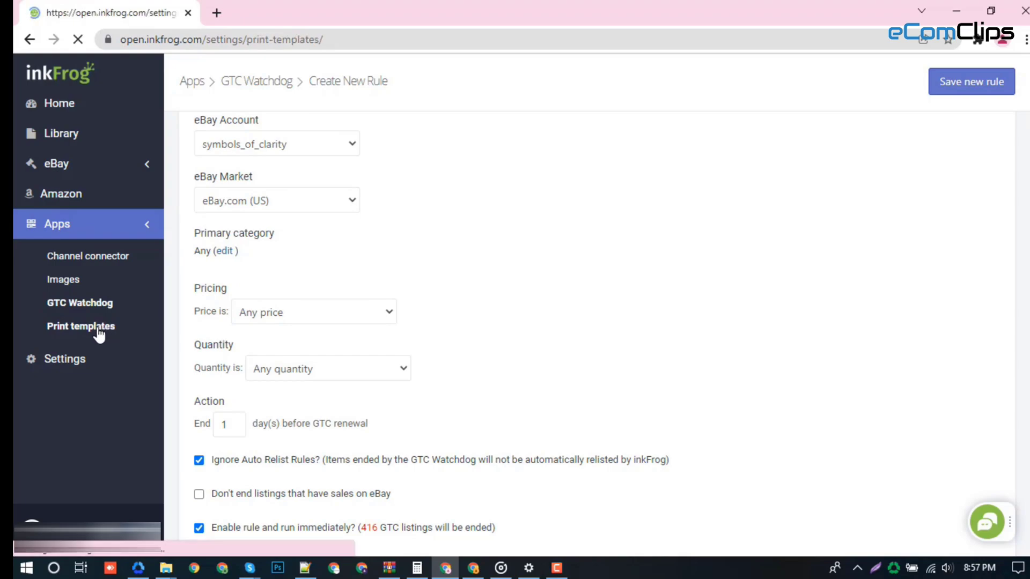